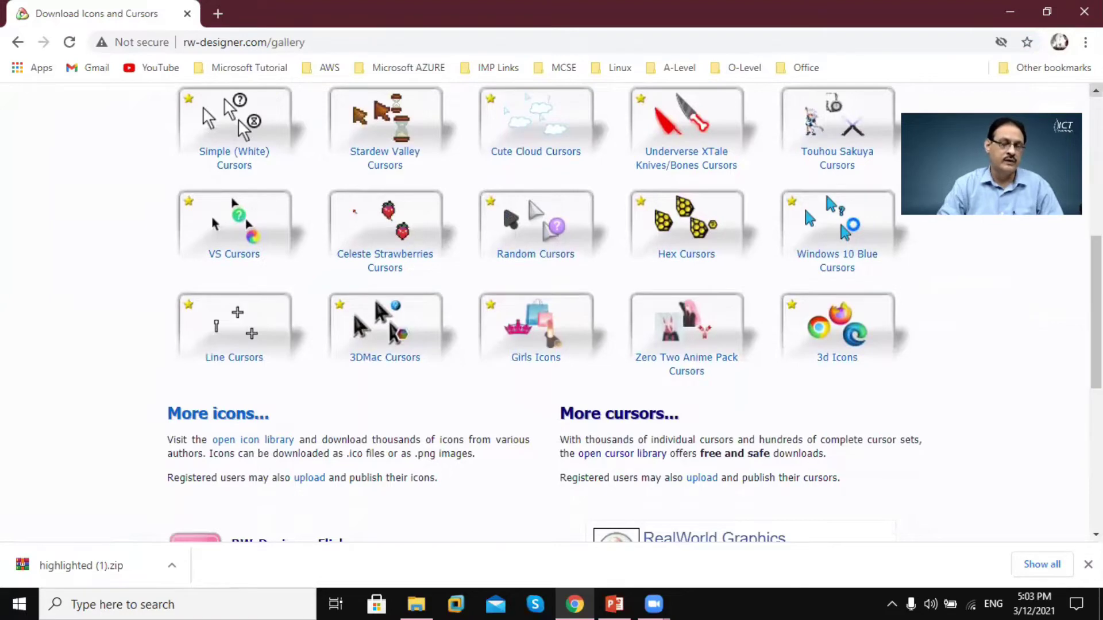
Search the icon and cursor libraries for "cursor highlight"
scroll(632, 313, "up", 1)
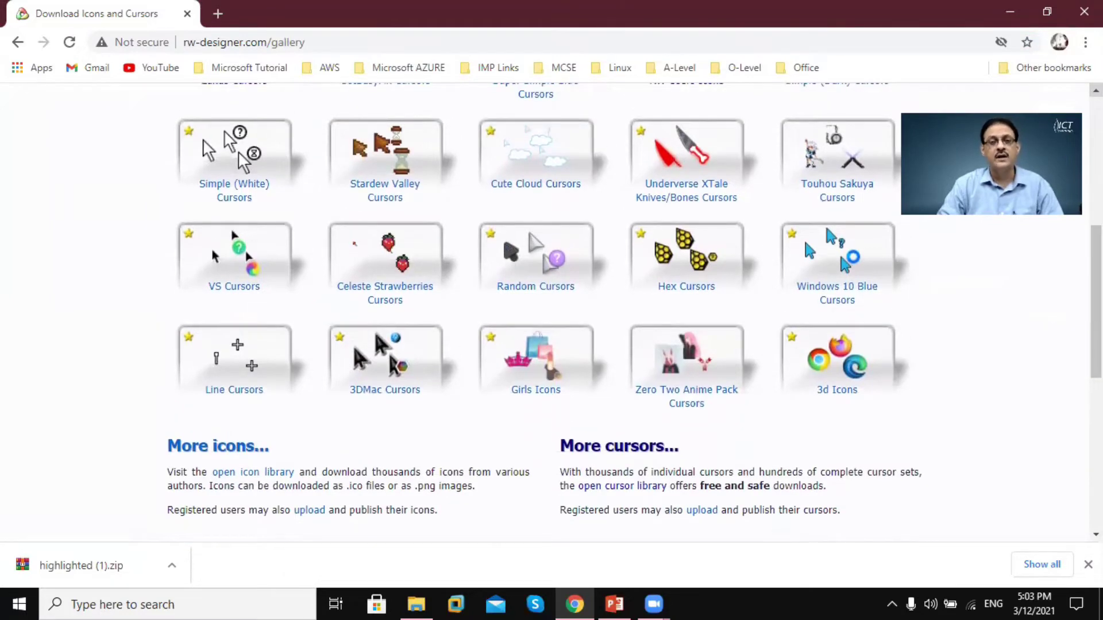
scroll(804, 308, "up", 6)
left_click(506, 281)
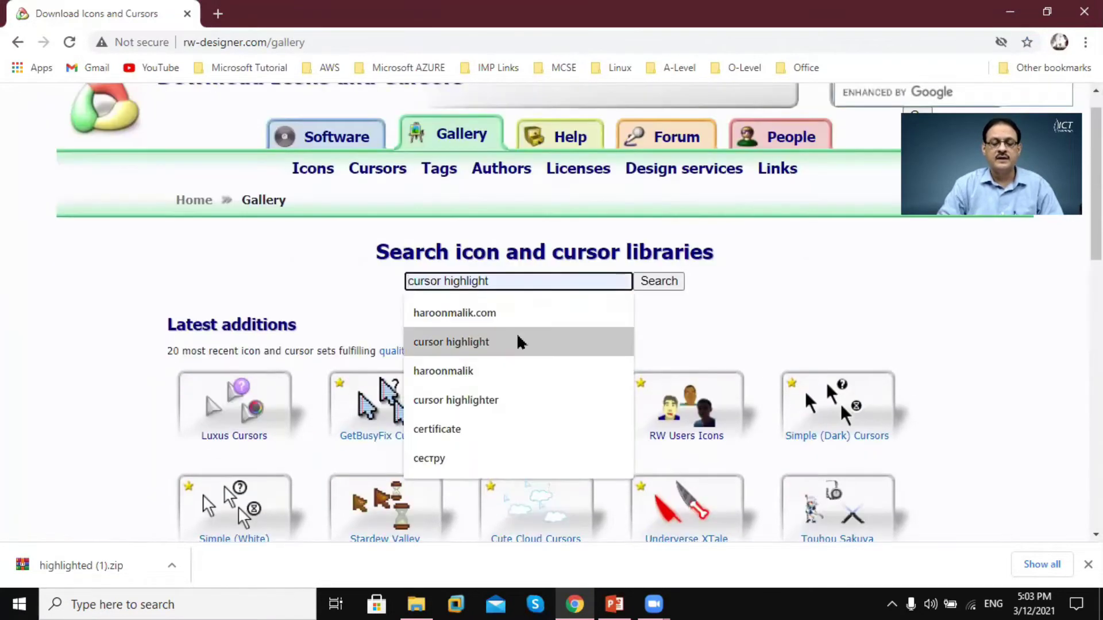
left_click(517, 335)
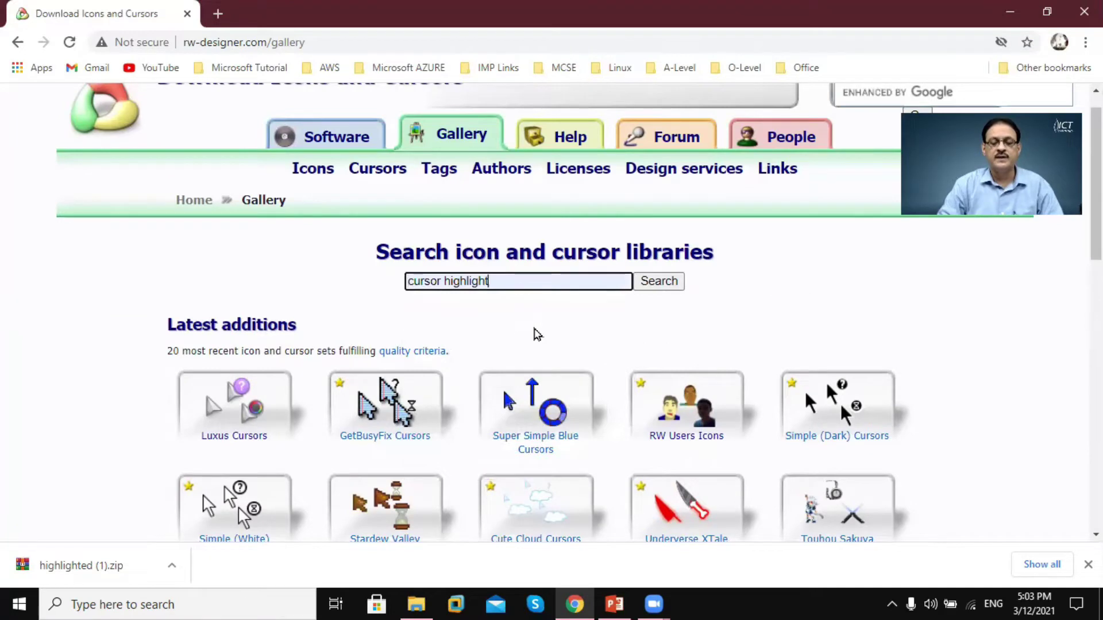
left_click(657, 286)
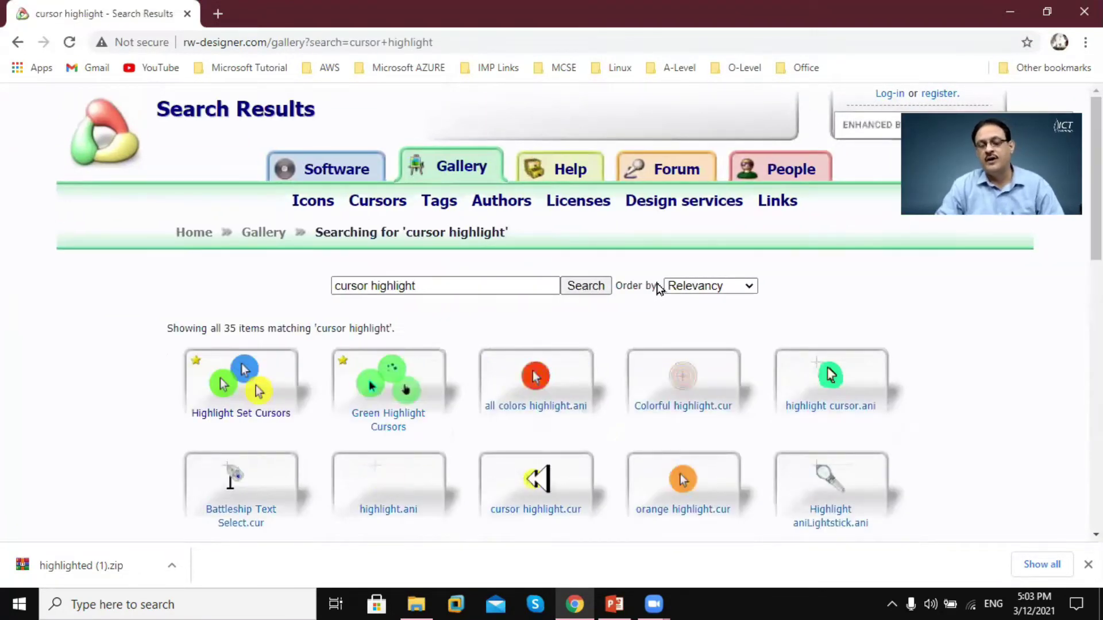
Open the Highlight Set Cursors page from the search results and download the set
mouse_move(253, 372)
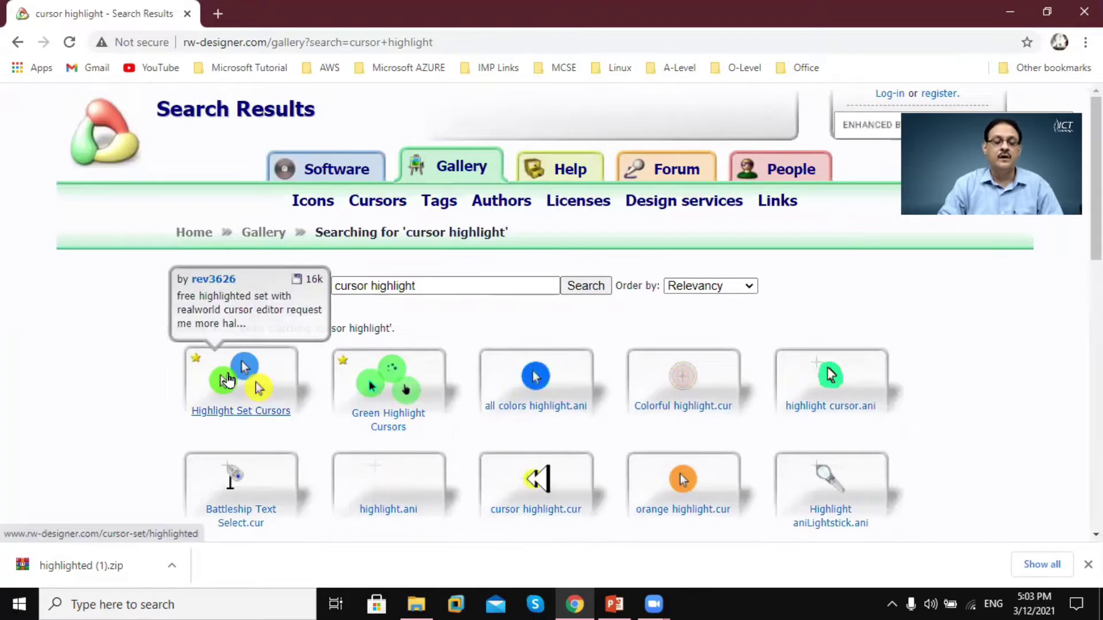
left_click(264, 377)
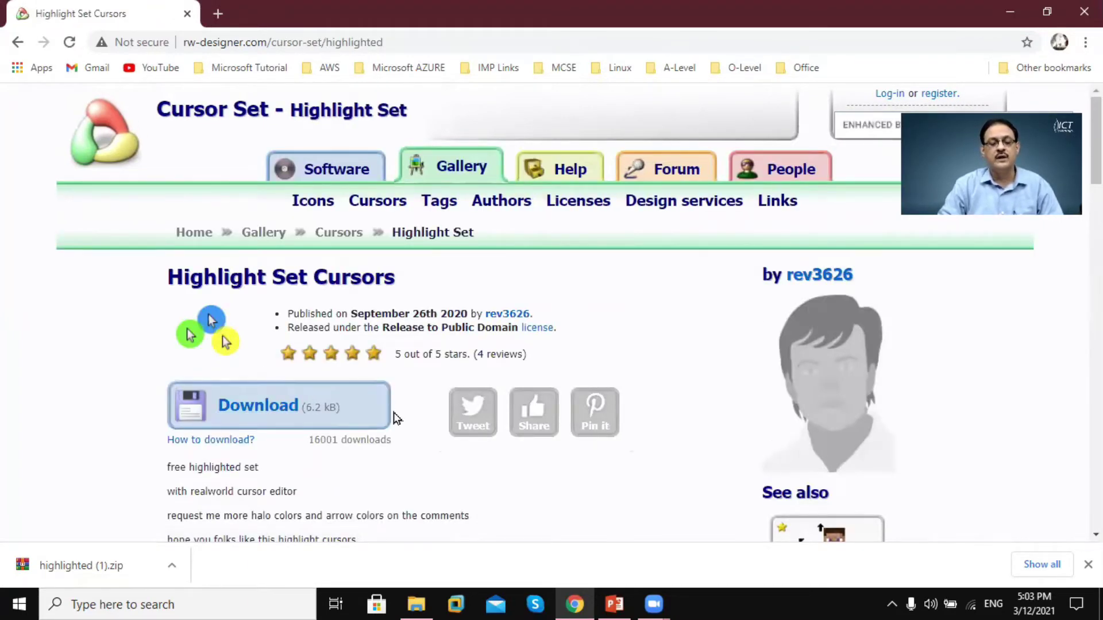
left_click(290, 414)
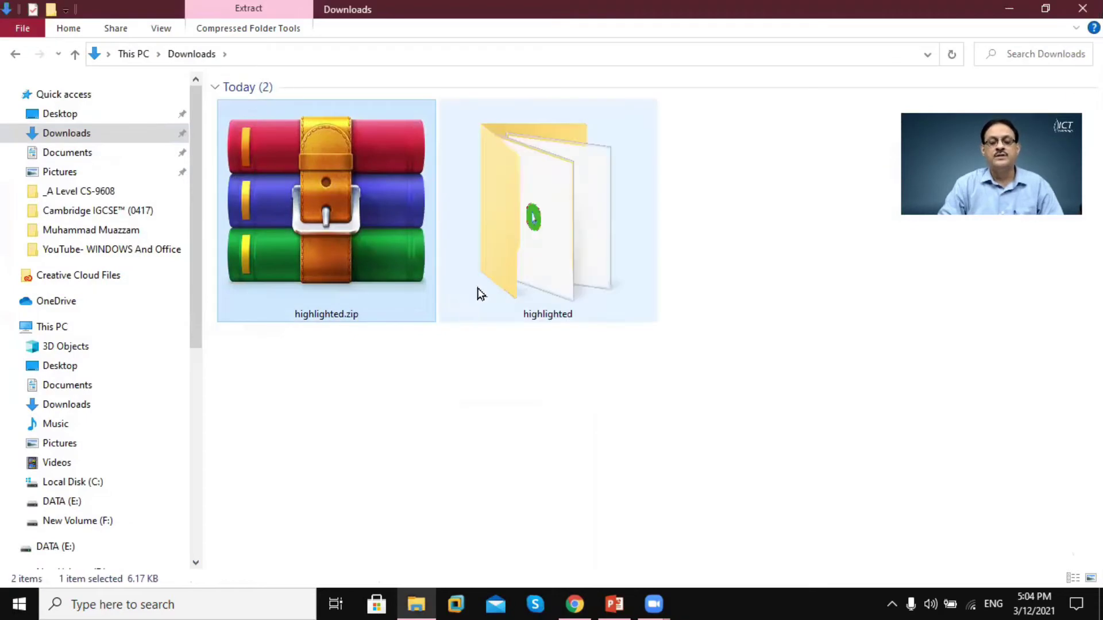
In File Explorer, open the extracted highlighted folder in Downloads and copy all its files except readme.txt
double_click(539, 243)
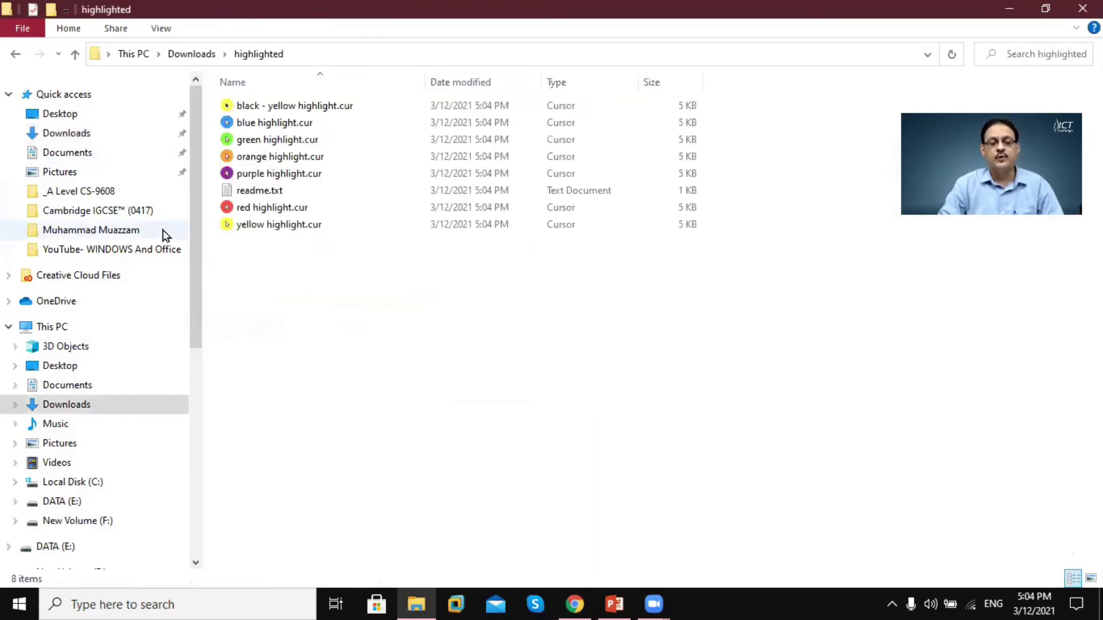
key("ctrl+a")
left_click(259, 190, "ctrl")
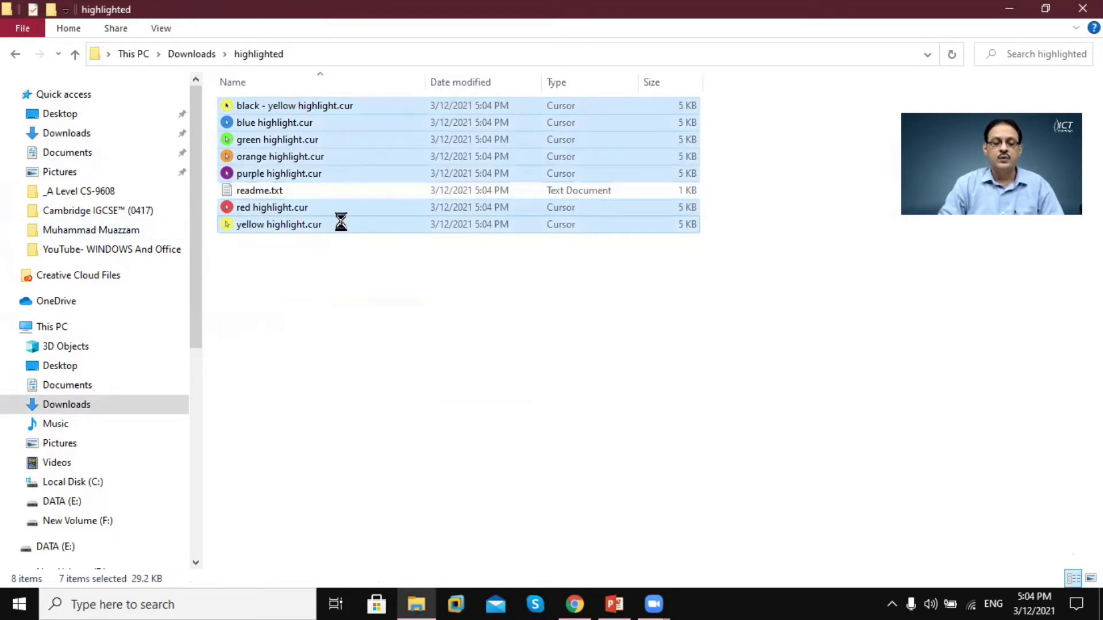
right_click(342, 222)
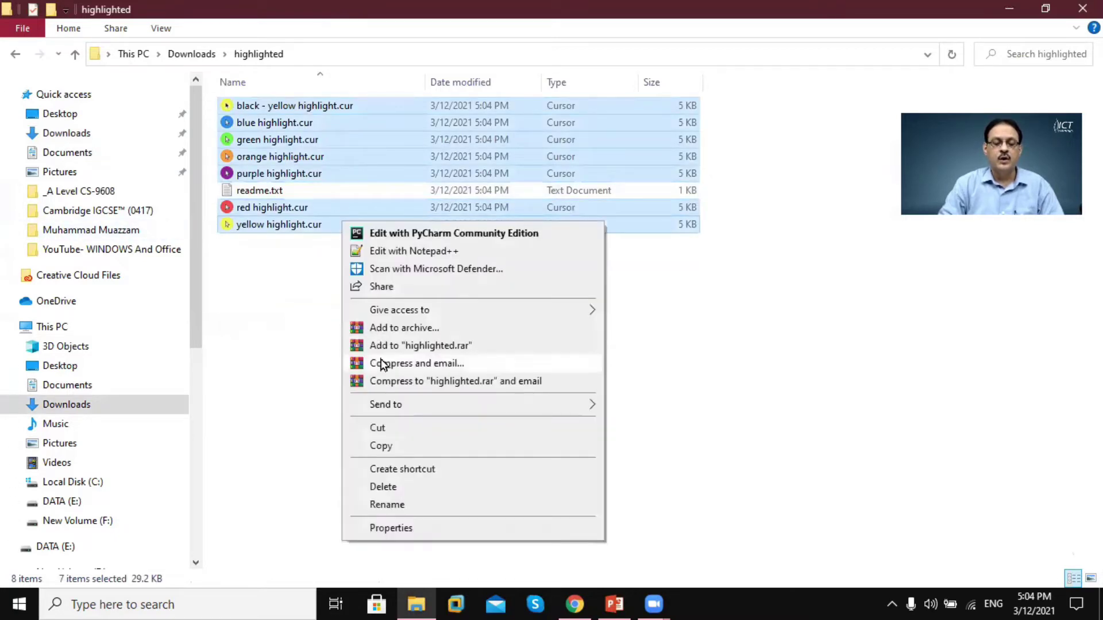
left_click(378, 445)
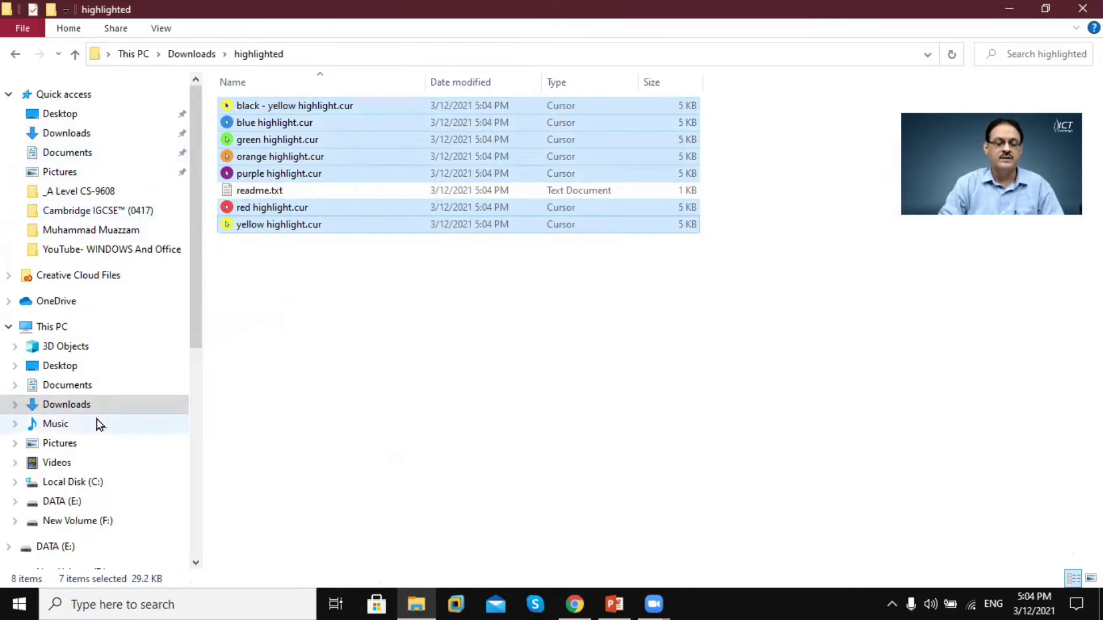
Go to the Cursors folder inside Windows on Local Disk (C:)
left_click(95, 483)
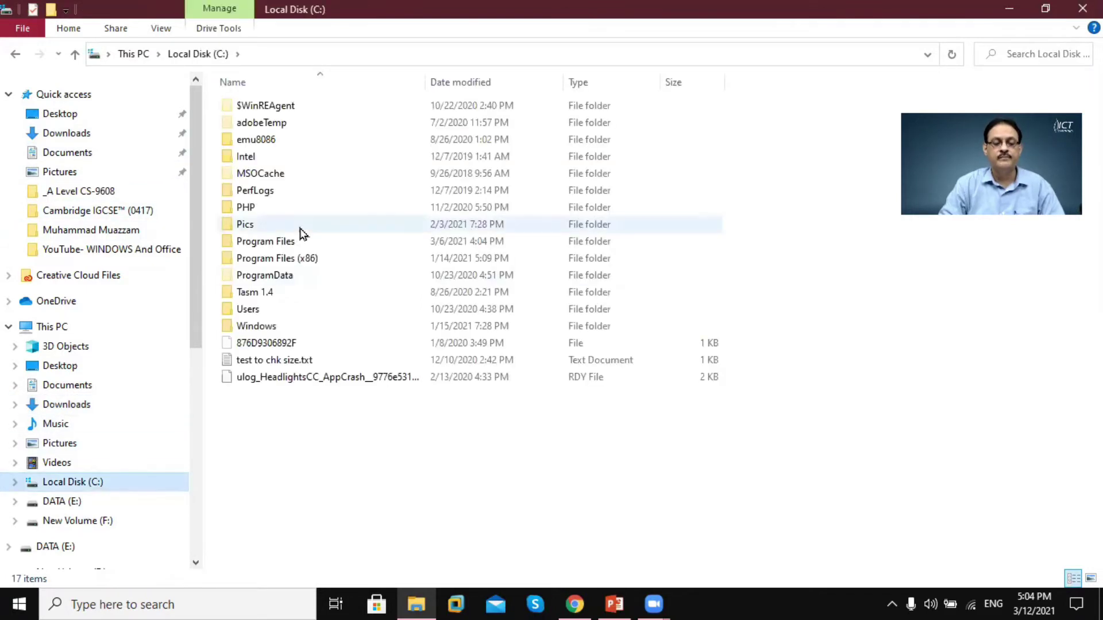
left_click(256, 325)
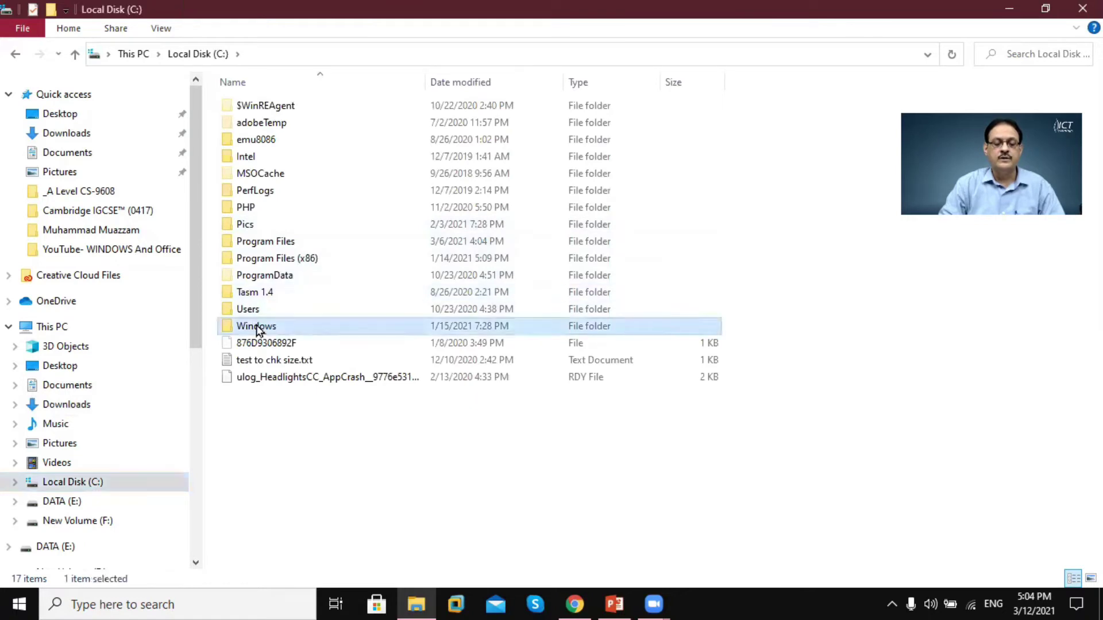
double_click(256, 326)
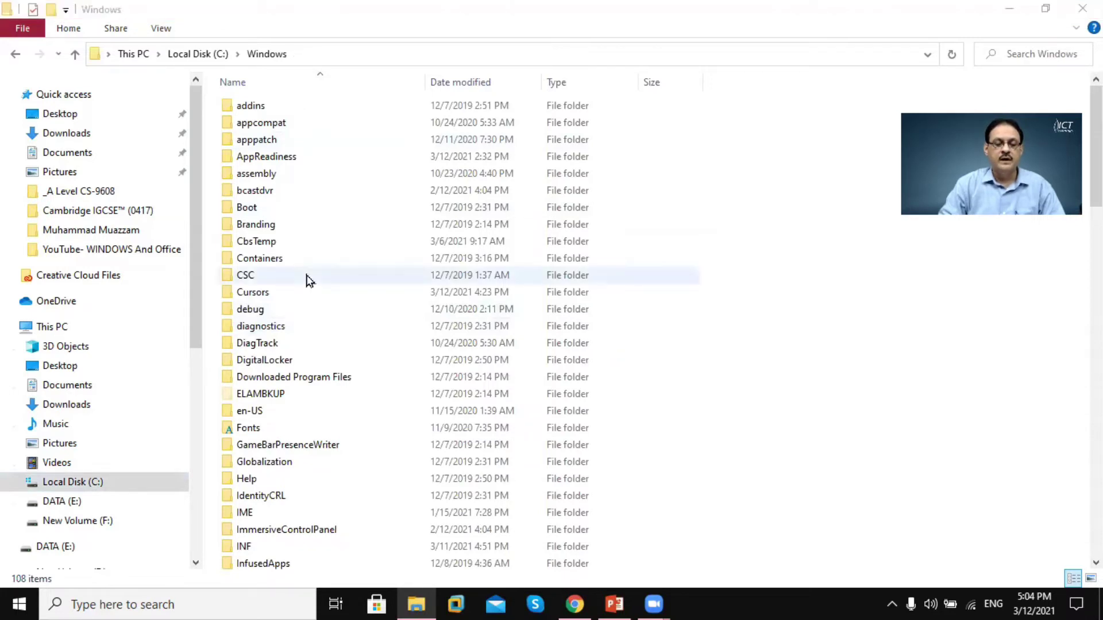
double_click(300, 291)
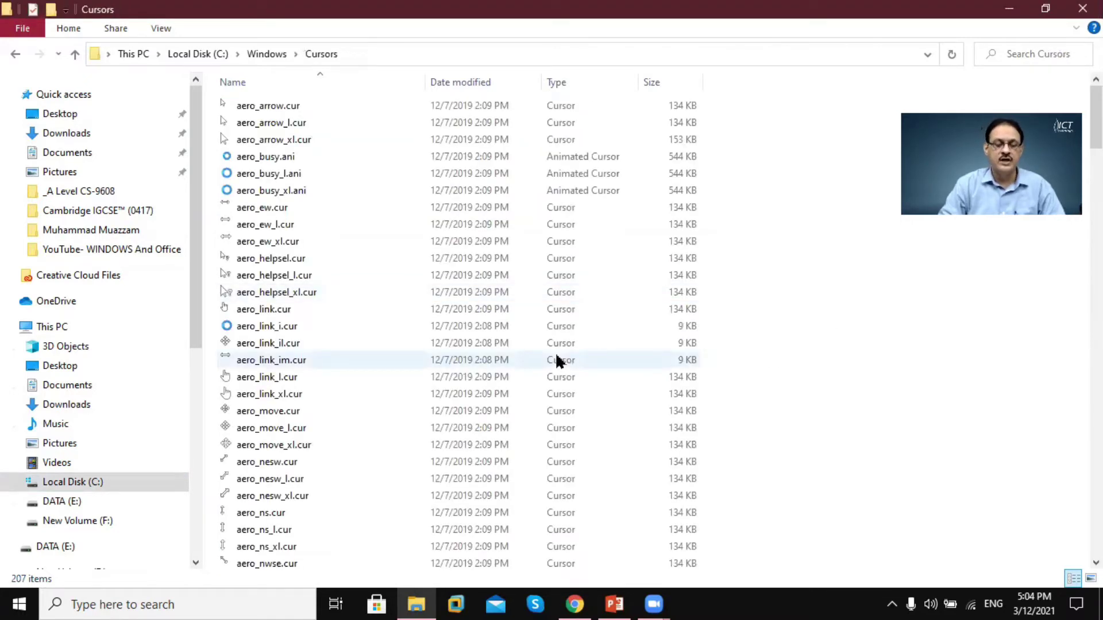
Paste the copied cursor files into the Cursors folder, replacing the existing file and granting administrator permission for each item
right_click(812, 372)
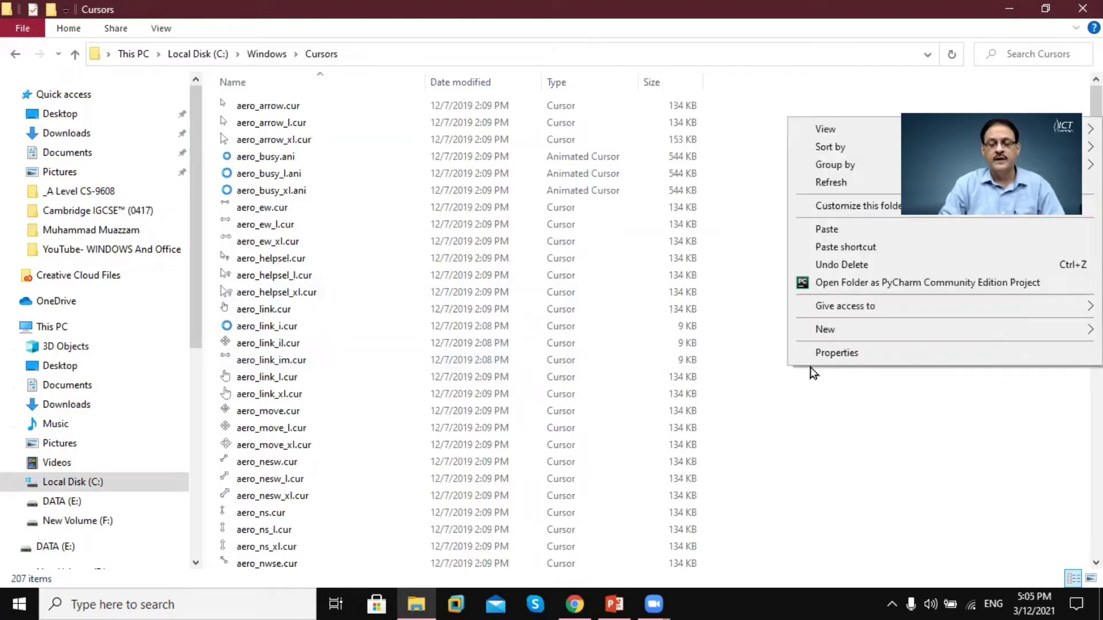
left_click(839, 229)
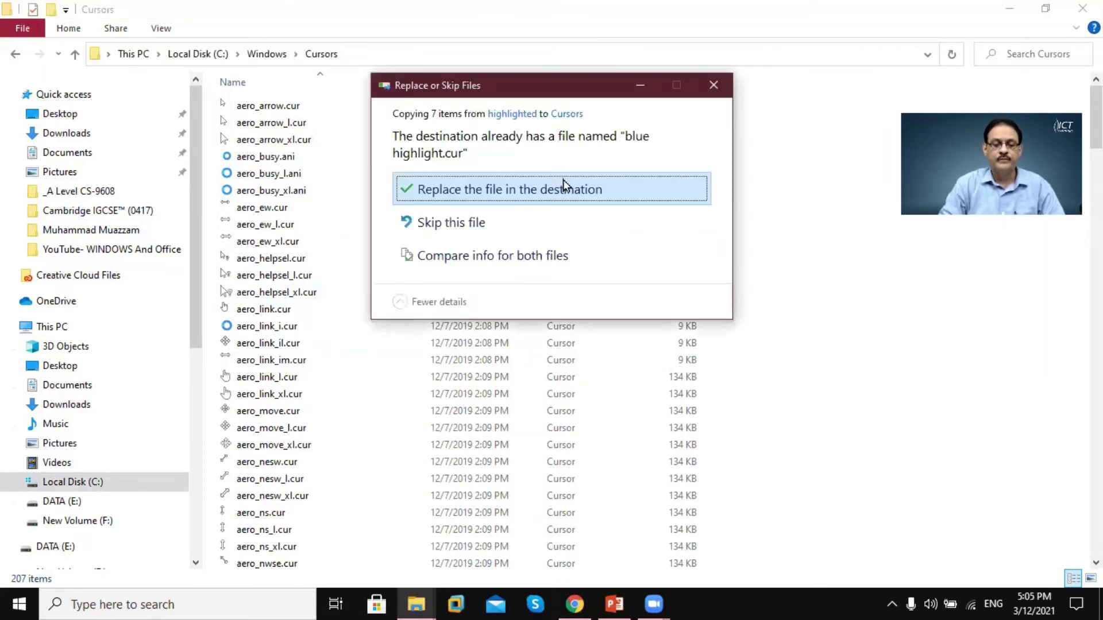
left_click(563, 184)
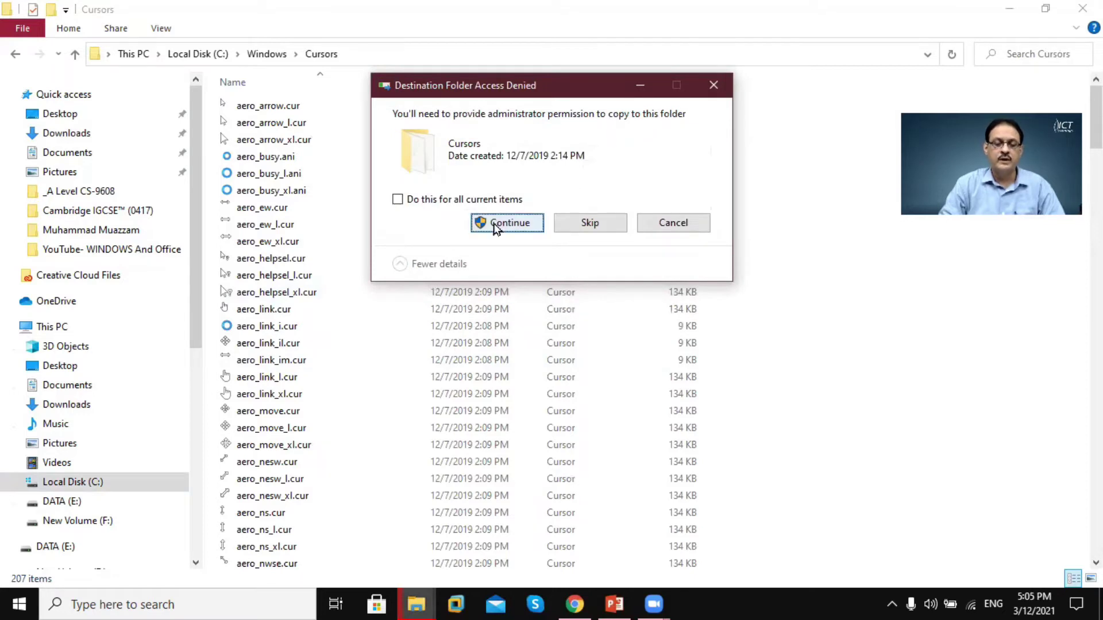
left_click(494, 223)
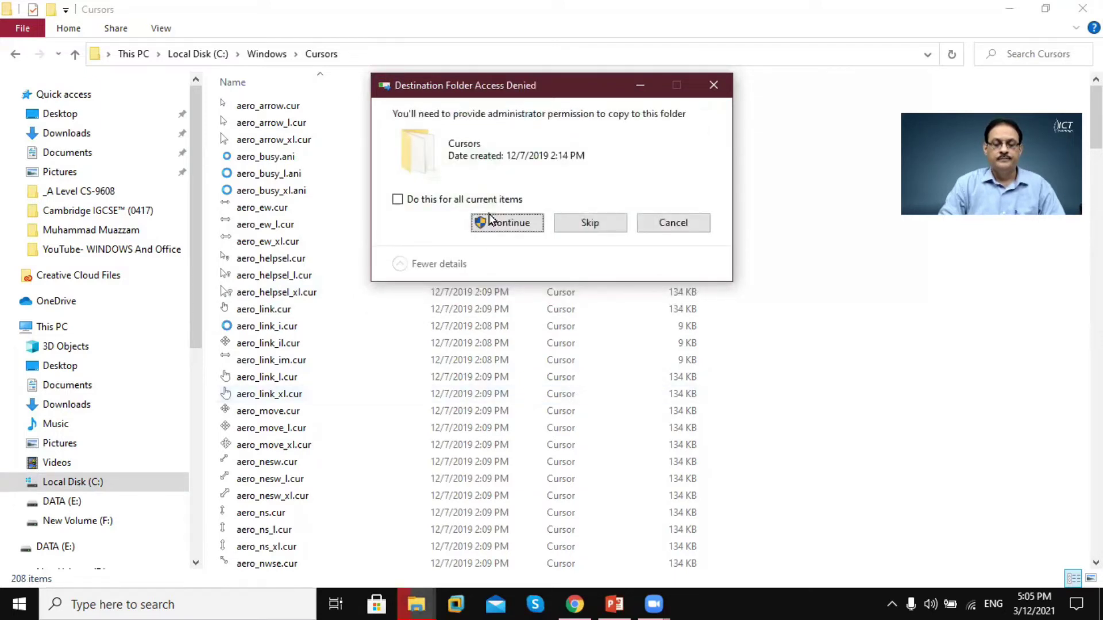
left_click(487, 223)
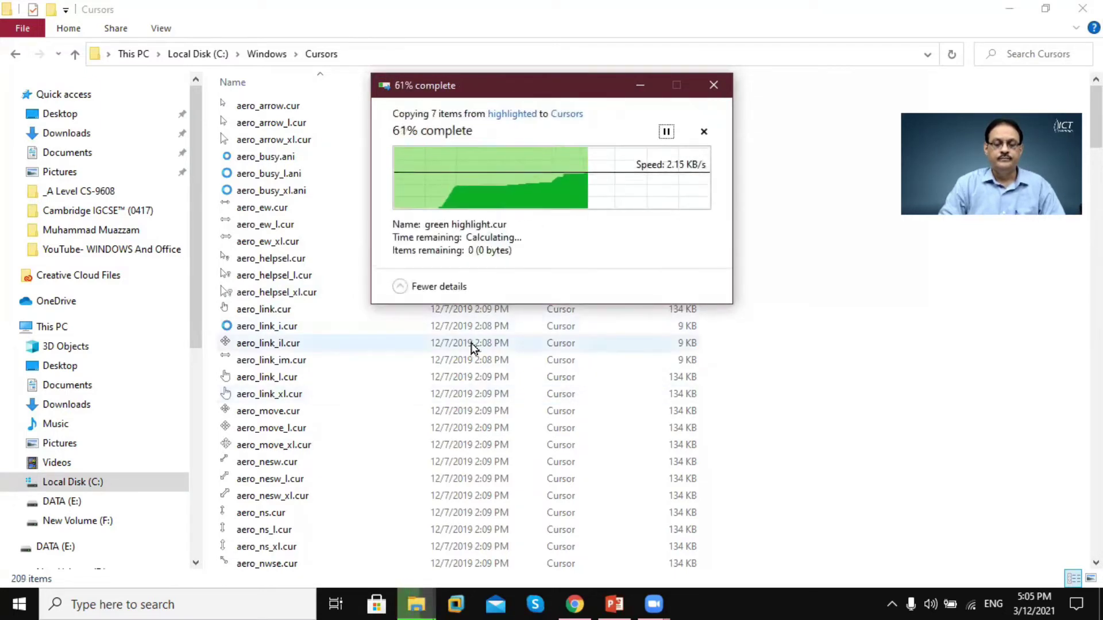
left_click(498, 223)
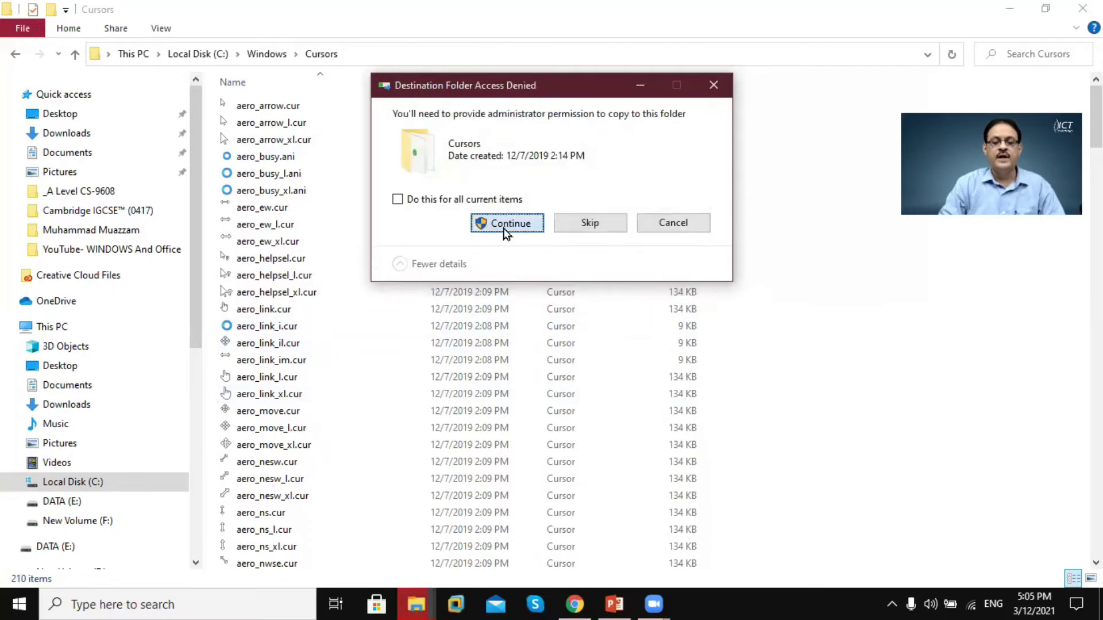
left_click(503, 228)
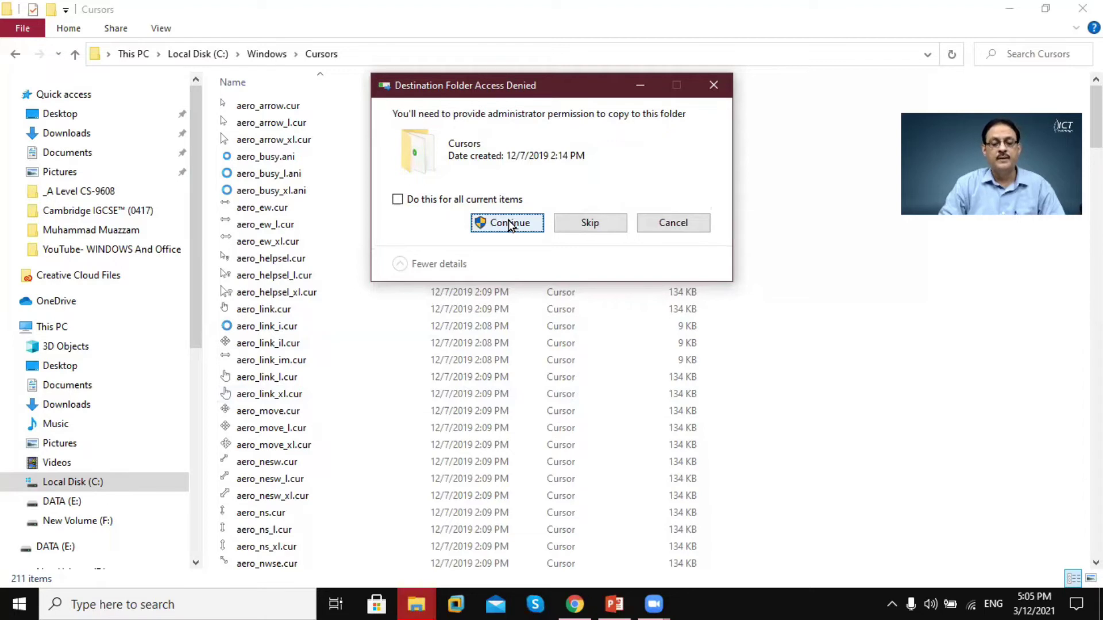
left_click(509, 226)
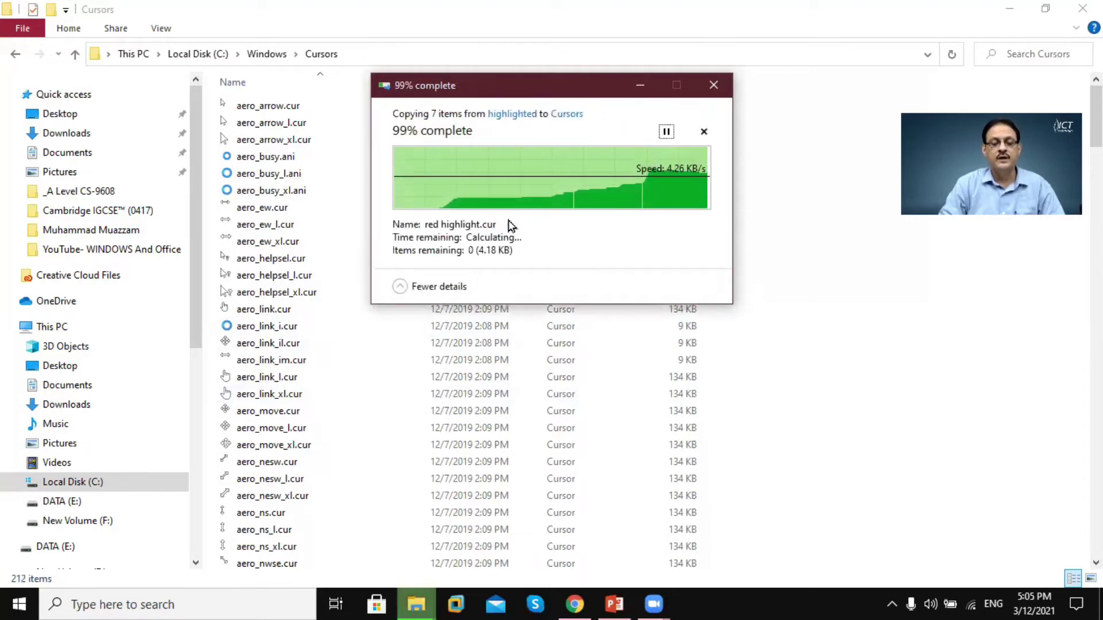
left_click(509, 225)
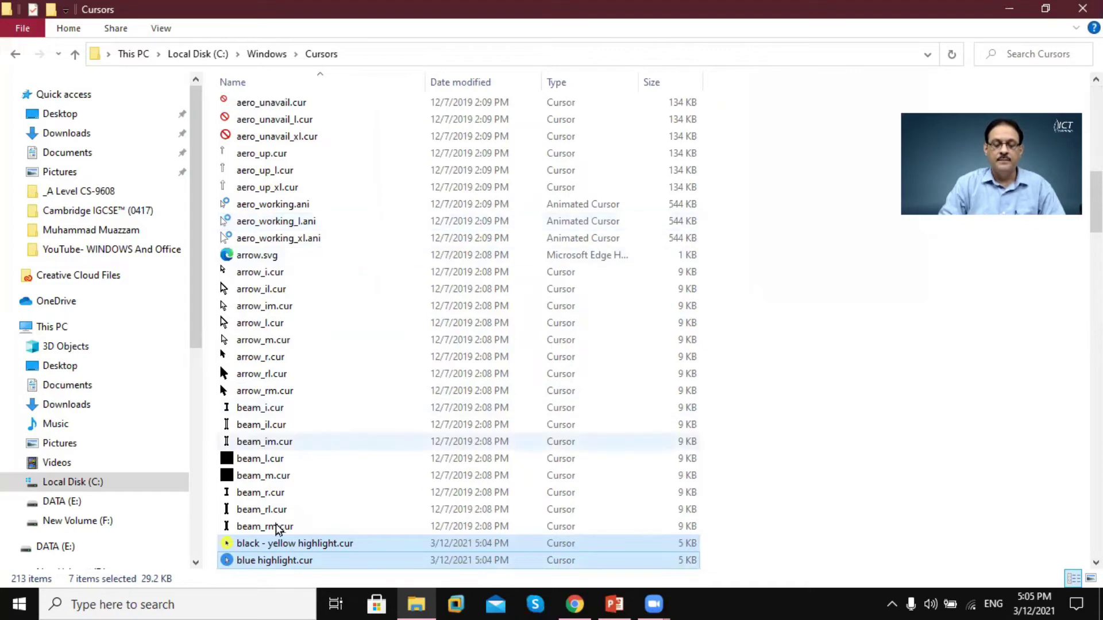
Search Windows for "mouse", open Mouse settings, and bring up the pointer options in the additional mouse properties
left_click(233, 607)
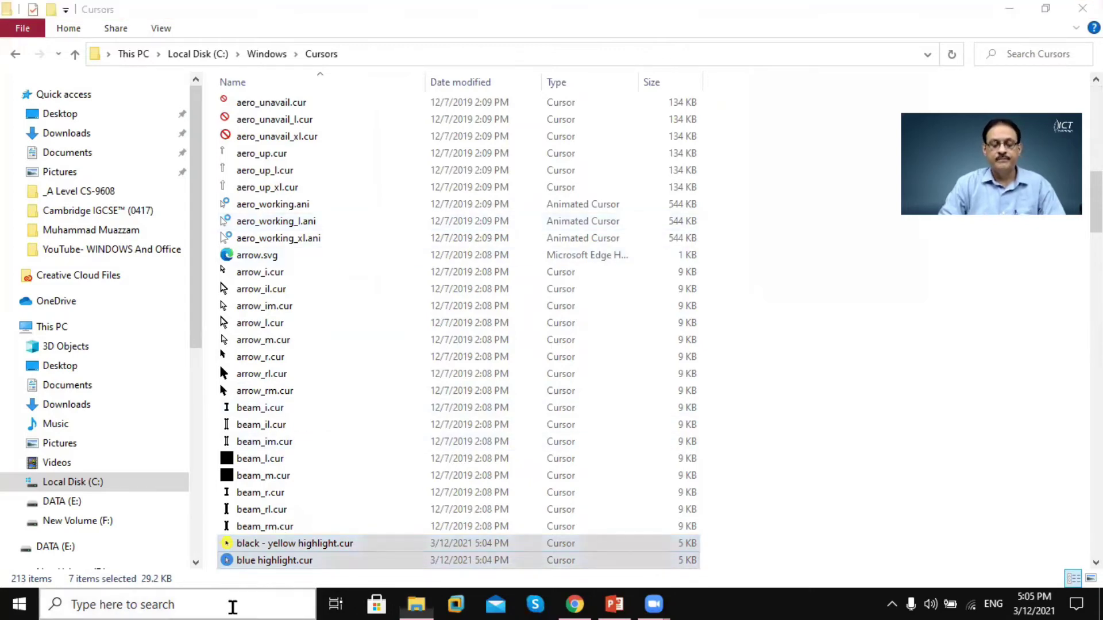
type("m")
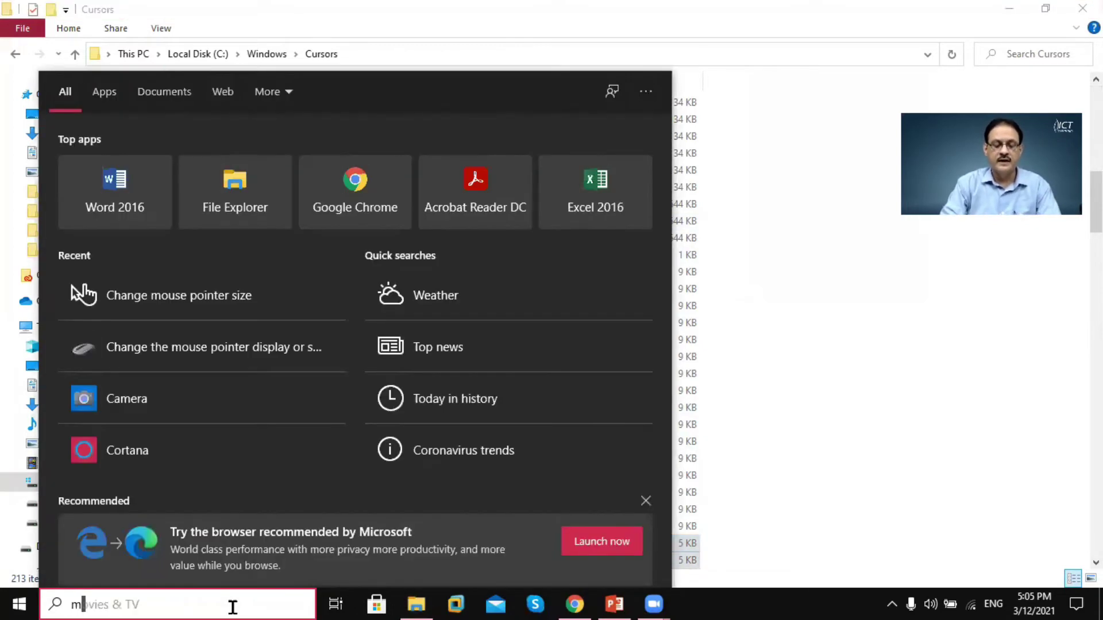
type("ouse")
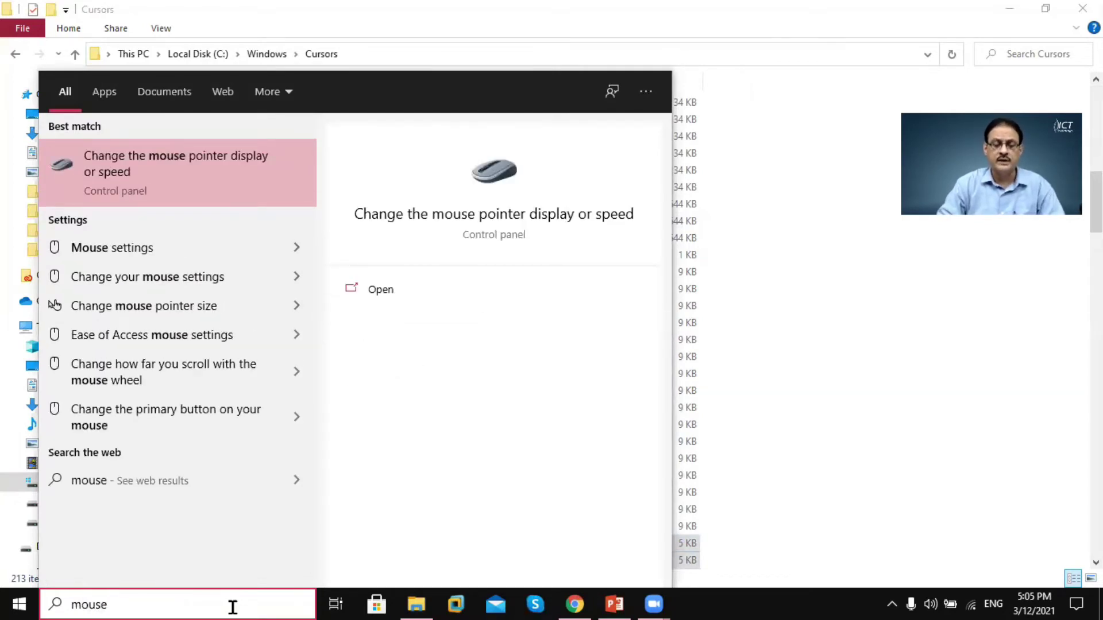
left_click(210, 254)
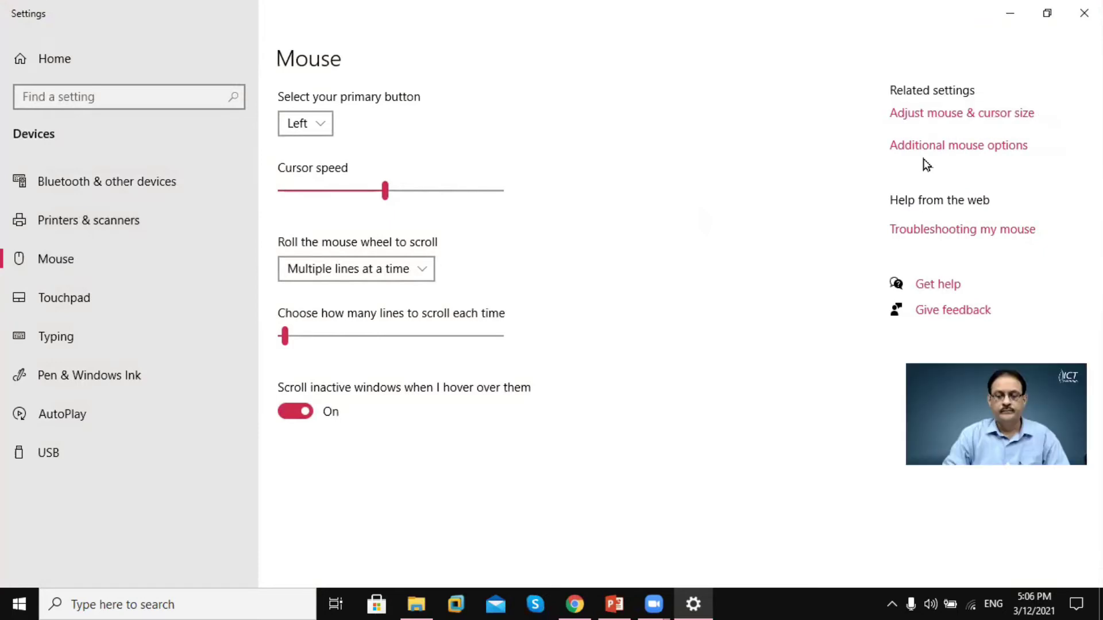
left_click(929, 150)
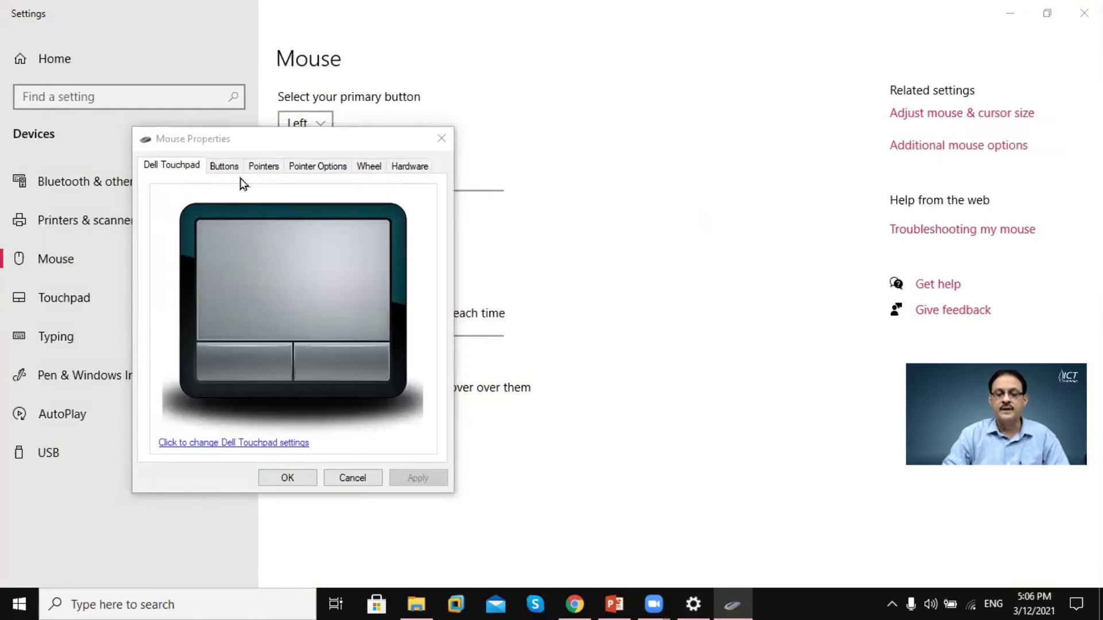
left_click(256, 166)
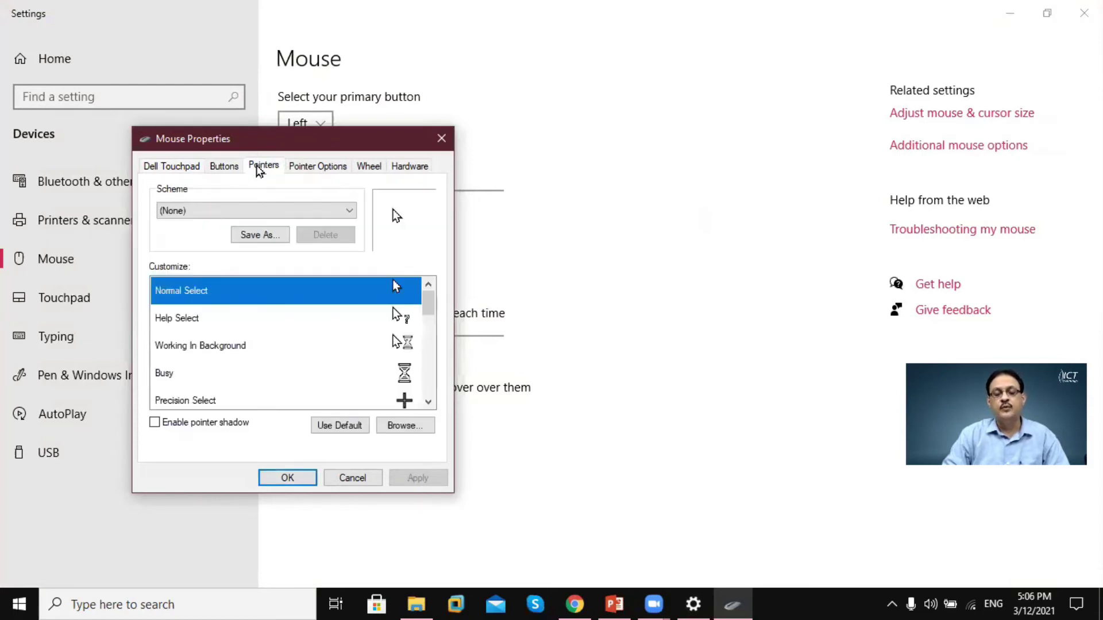
Review the available pointer schemes, then assign yellow highlight.cur from the Cursors folder to the Normal Select pointer
left_click(349, 213)
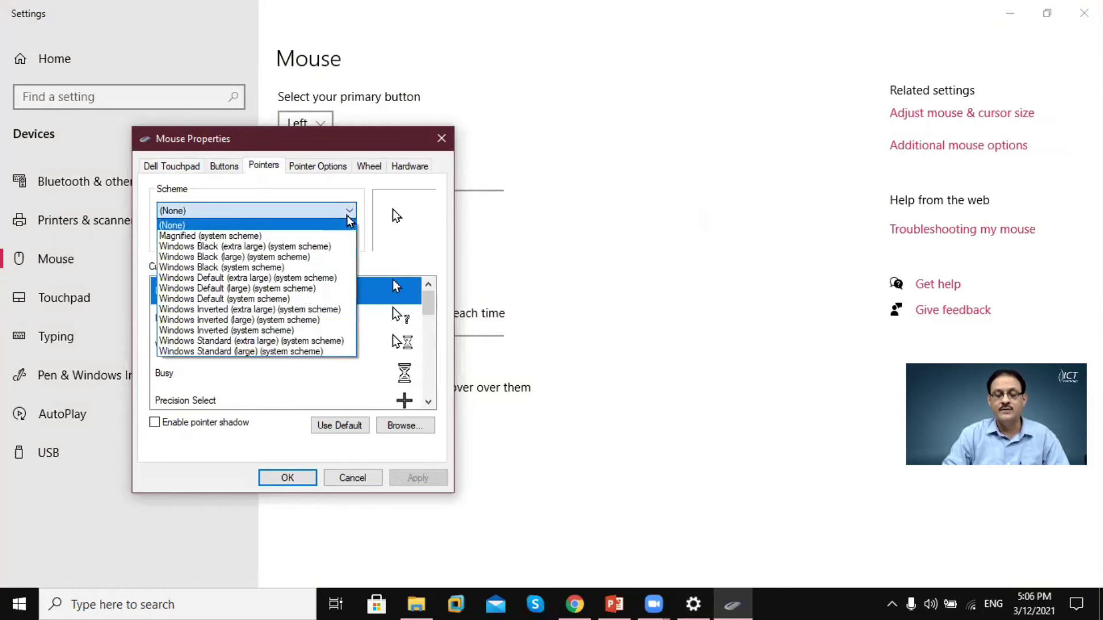
left_click(348, 216)
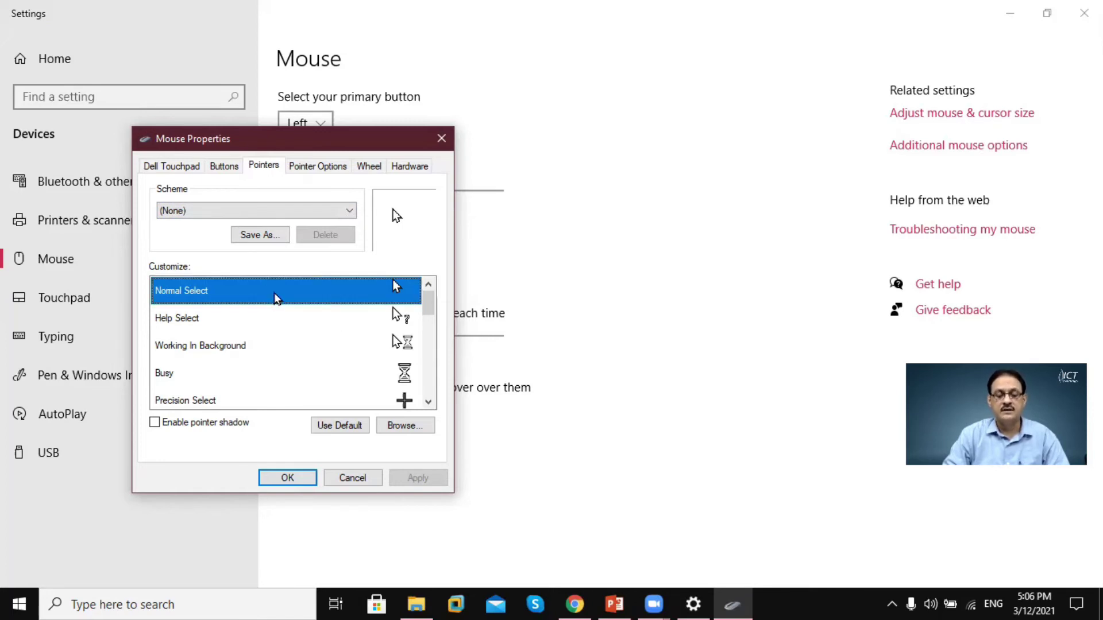
left_click(404, 427)
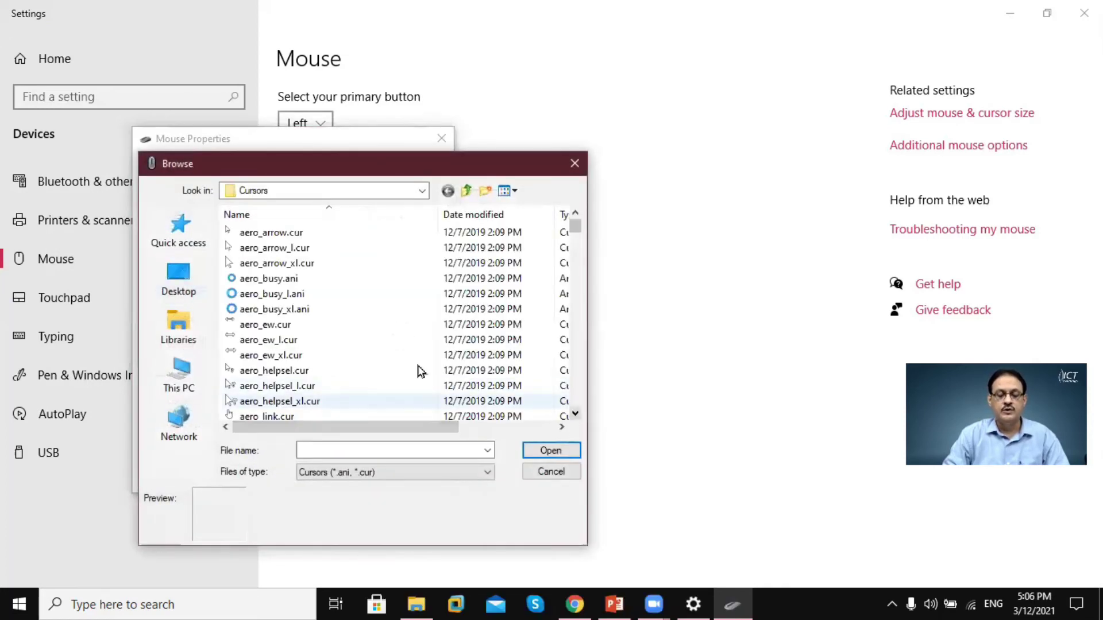
left_click(575, 414)
scroll(575, 414, "down", 4)
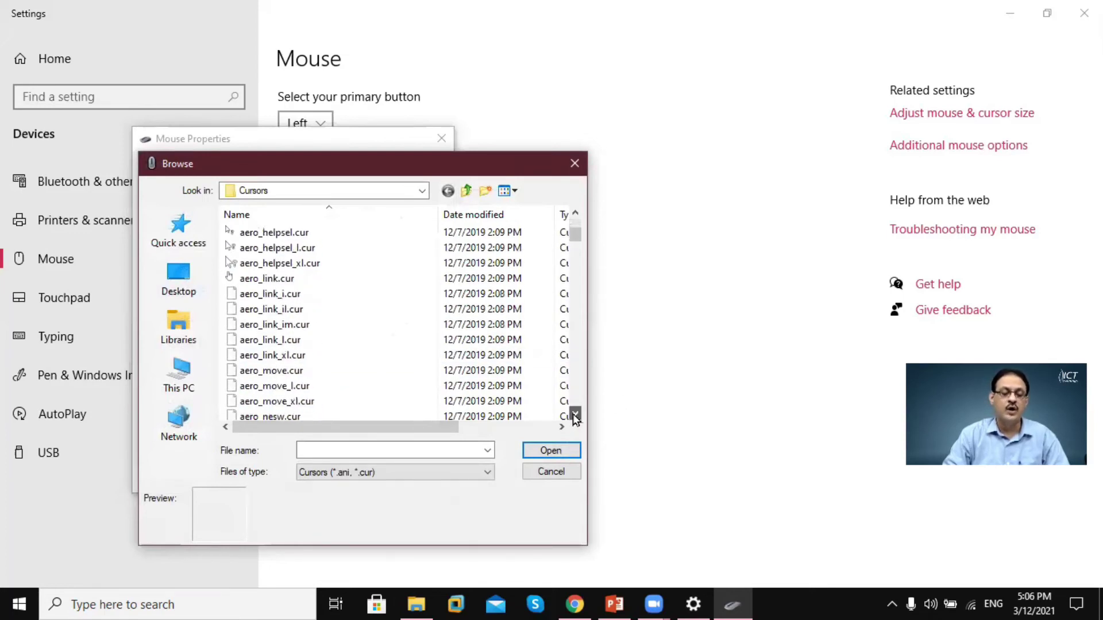
scroll(575, 416, "down", 3)
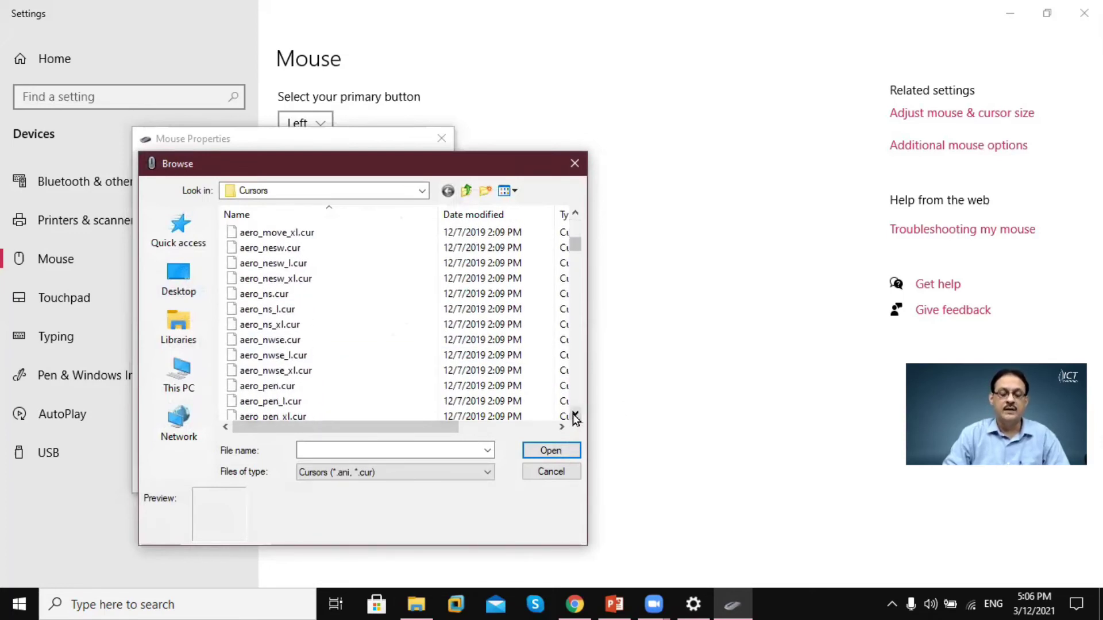
left_click(336, 314)
key("End")
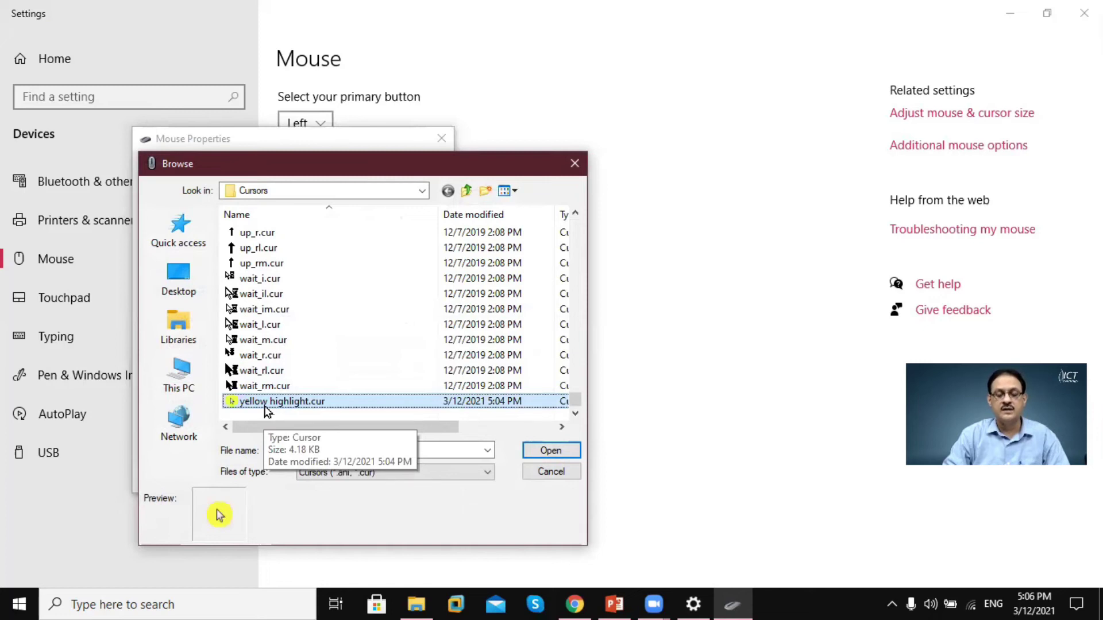
left_click(549, 452)
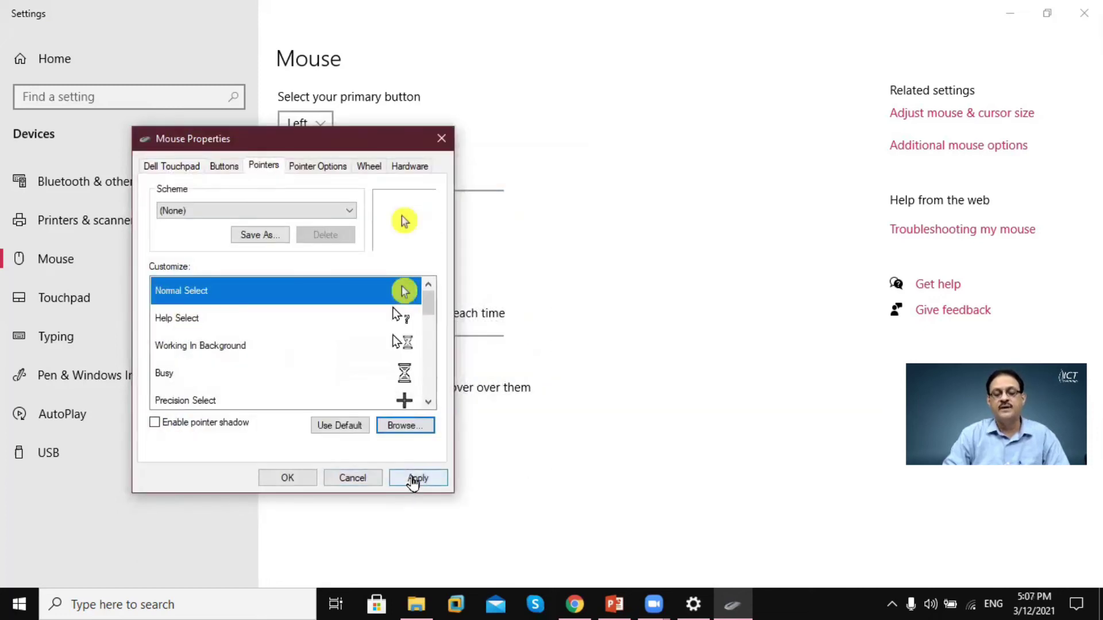
Apply the pointer change, confirm Mouse Properties, and close the Settings window
left_click(412, 479)
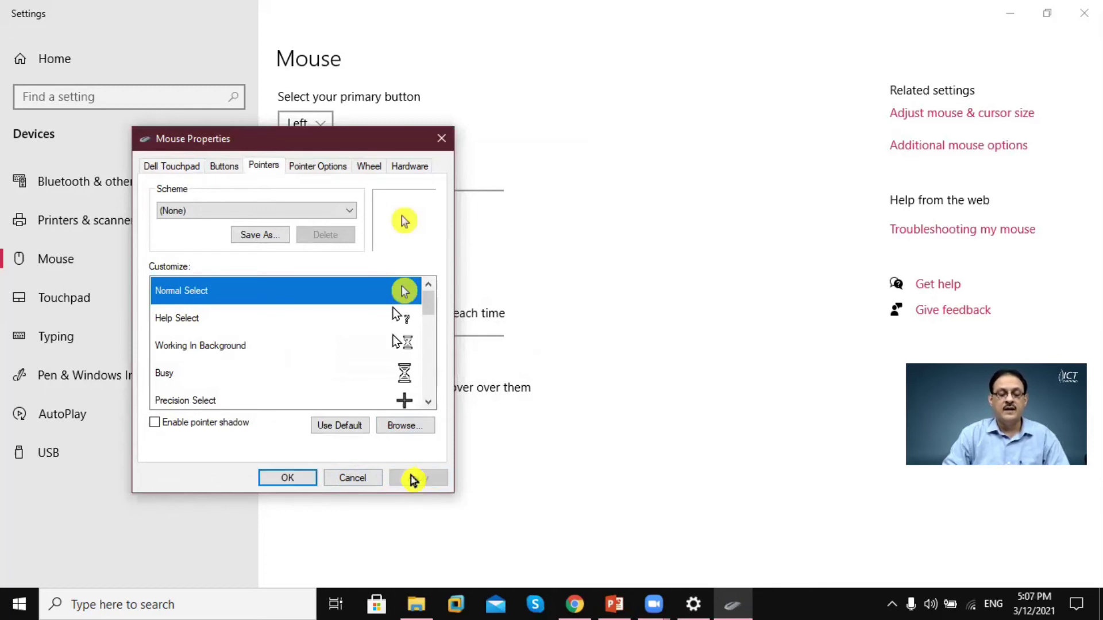
left_click(280, 481)
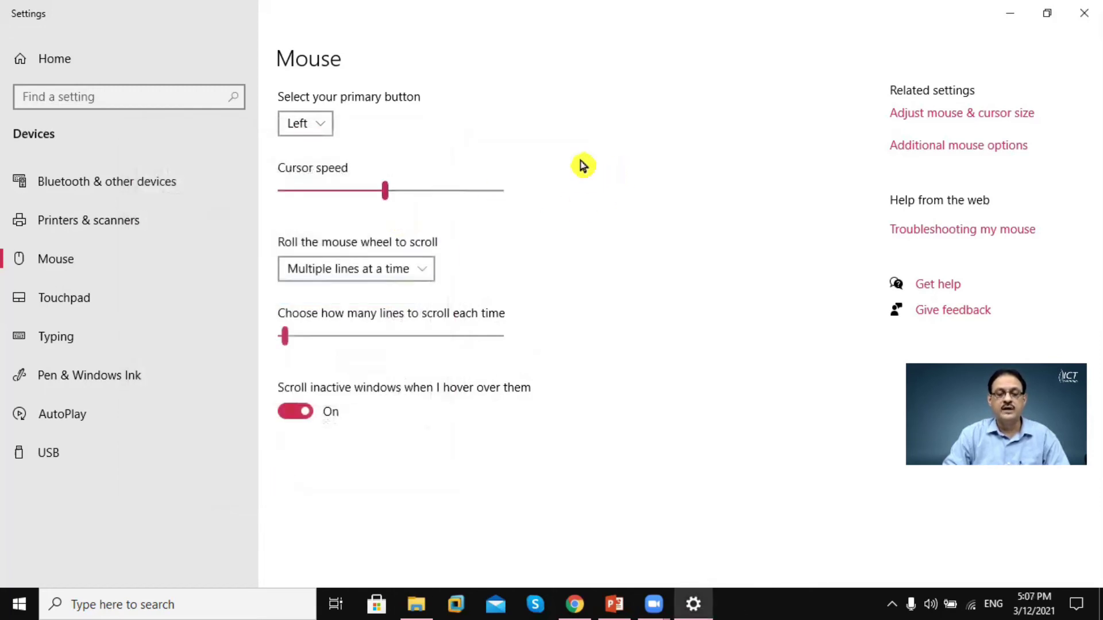
left_click(1084, 12)
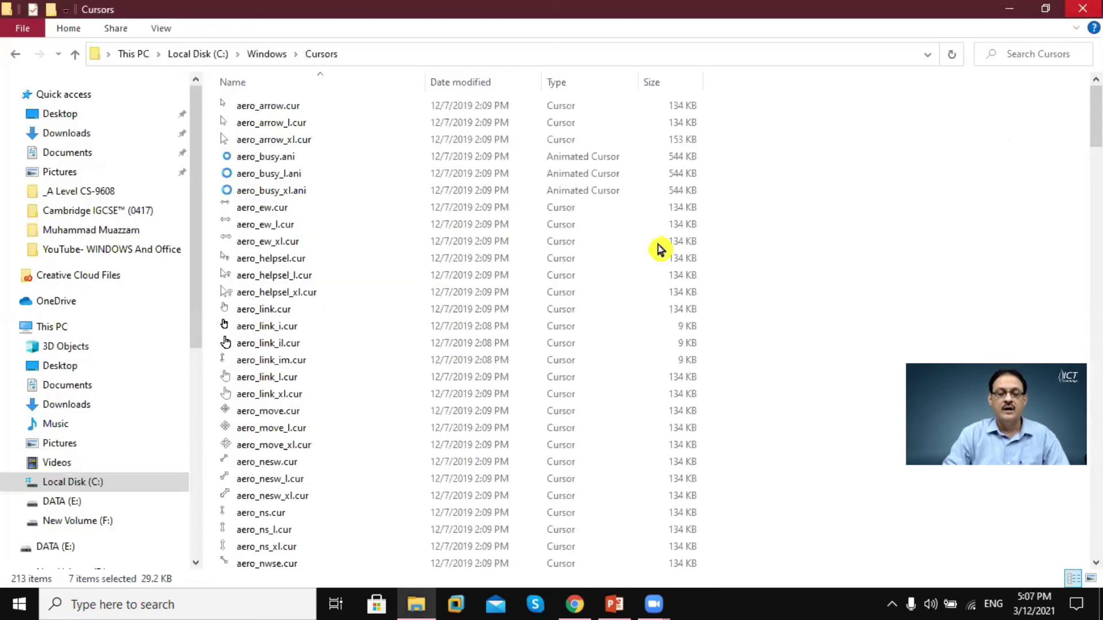